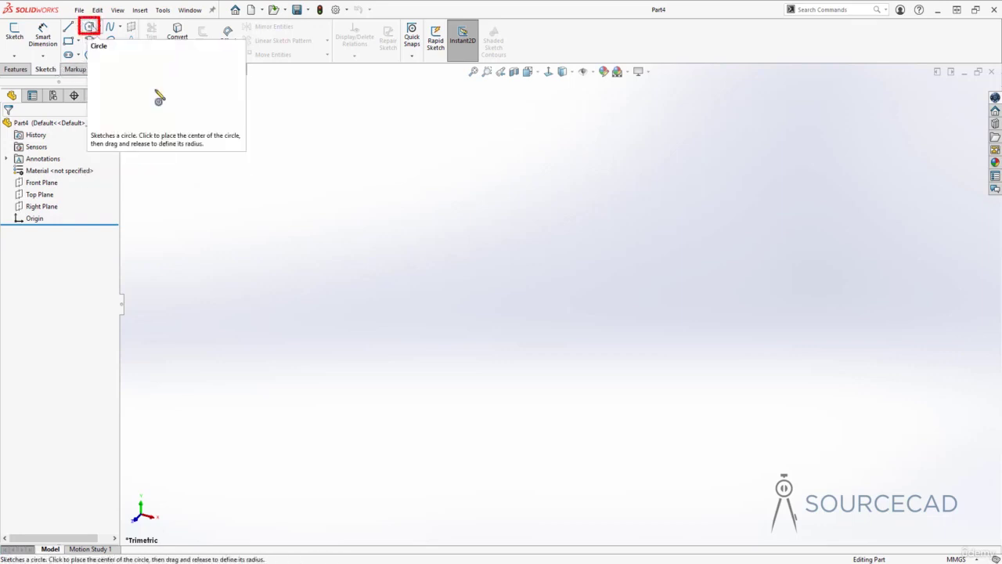
Step: Open the Circle flyout on the Sketch tab to show Circle and Perimeter Circle
left_click(100, 30)
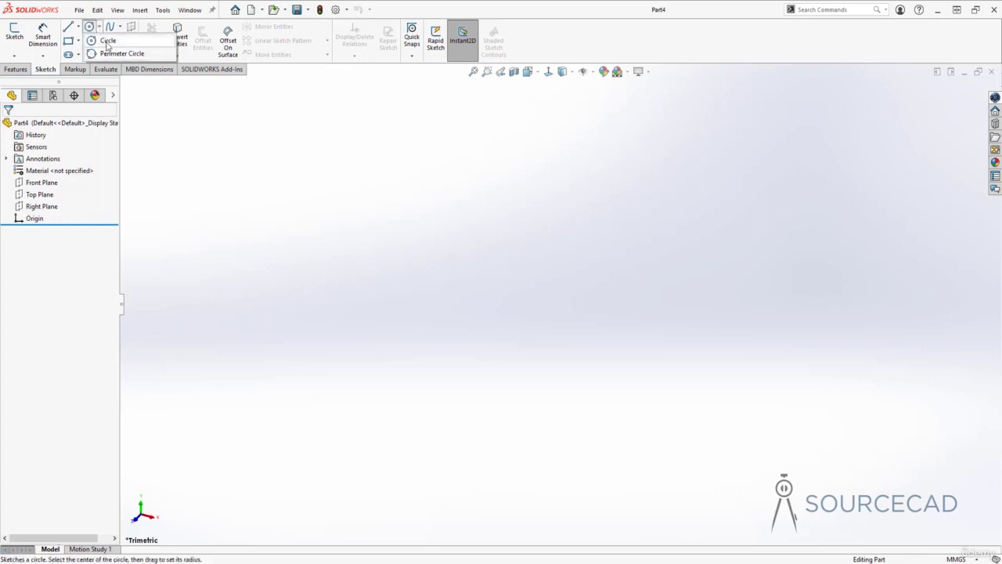
Step: On the Front Plane, sketch a circle centred on the origin with radius 30
left_click(106, 43)
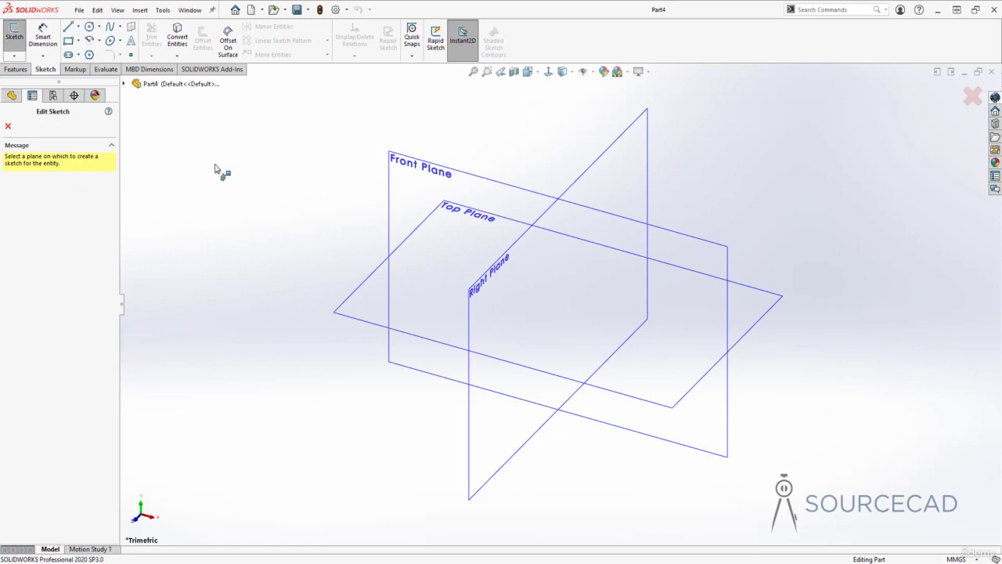
left_click(420, 171)
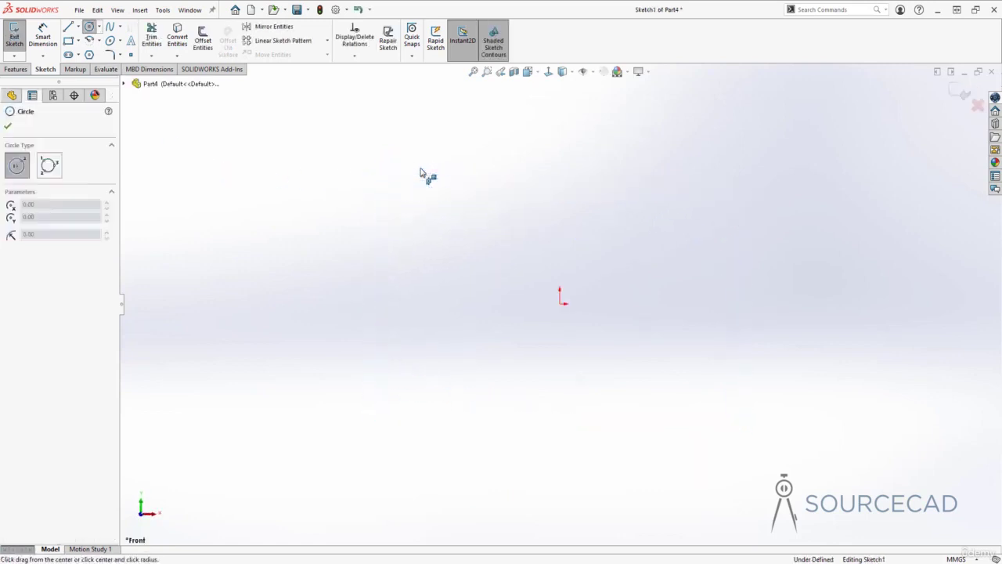
left_click(559, 303)
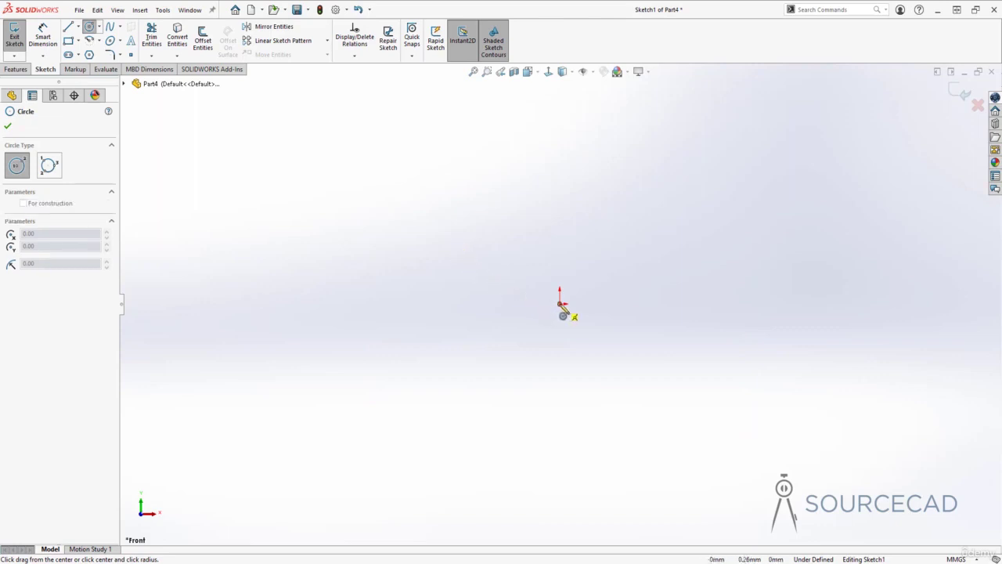
left_click(593, 358)
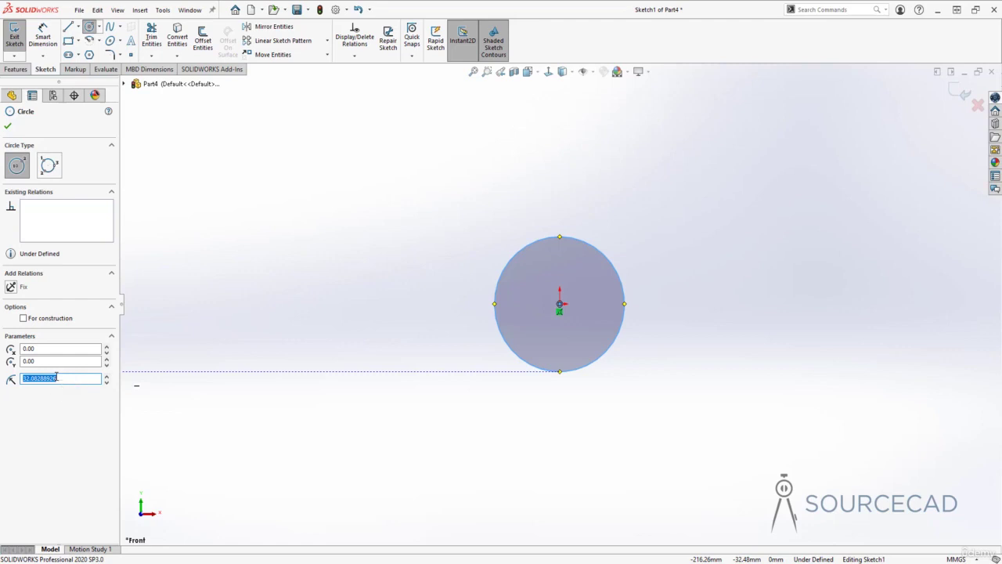
type("30")
key("Return")
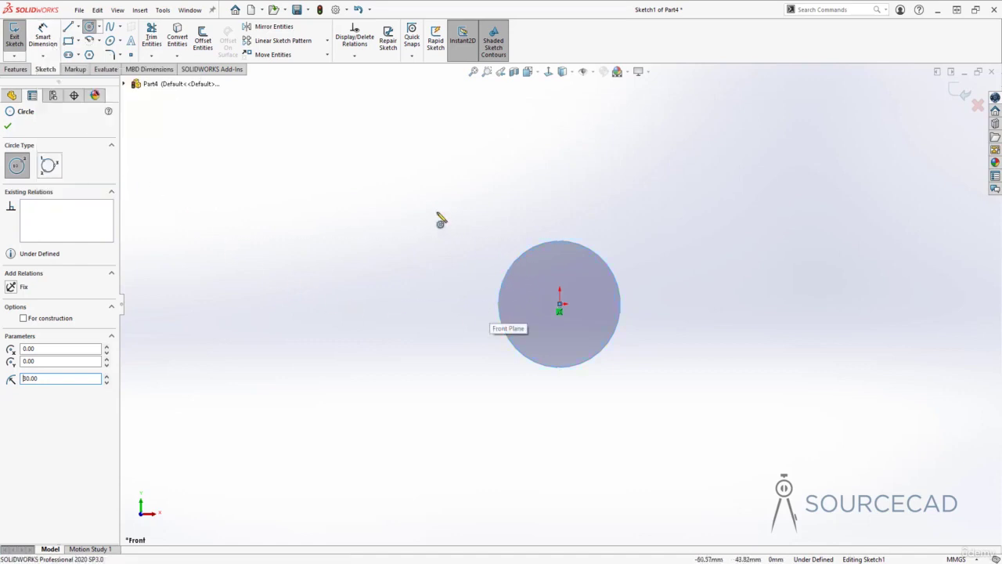
key("Escape")
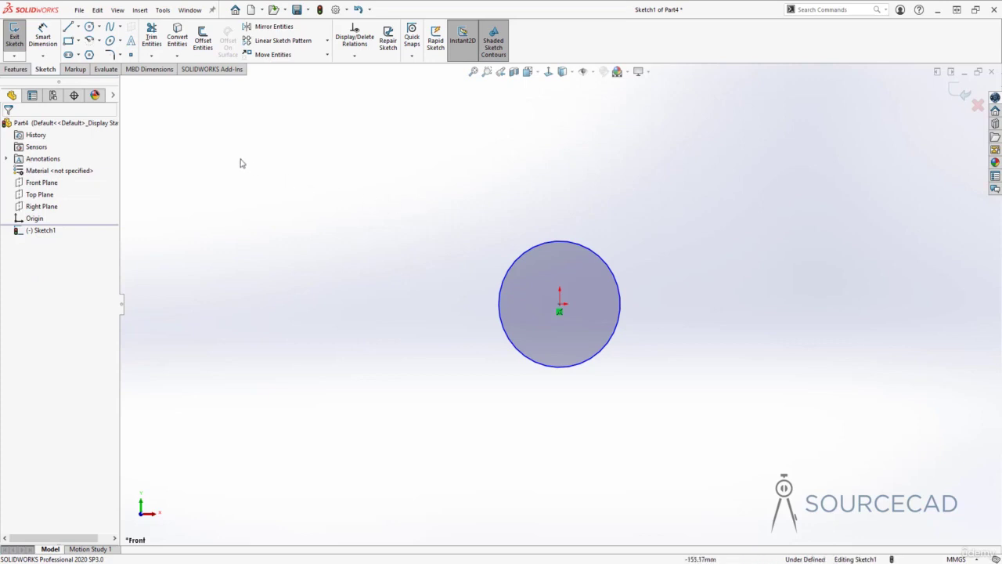
Step: Draw a perimeter circle, about 33.6 mm radius, left of the origin circle
left_click(99, 26)
left_click(119, 26)
left_click(98, 25)
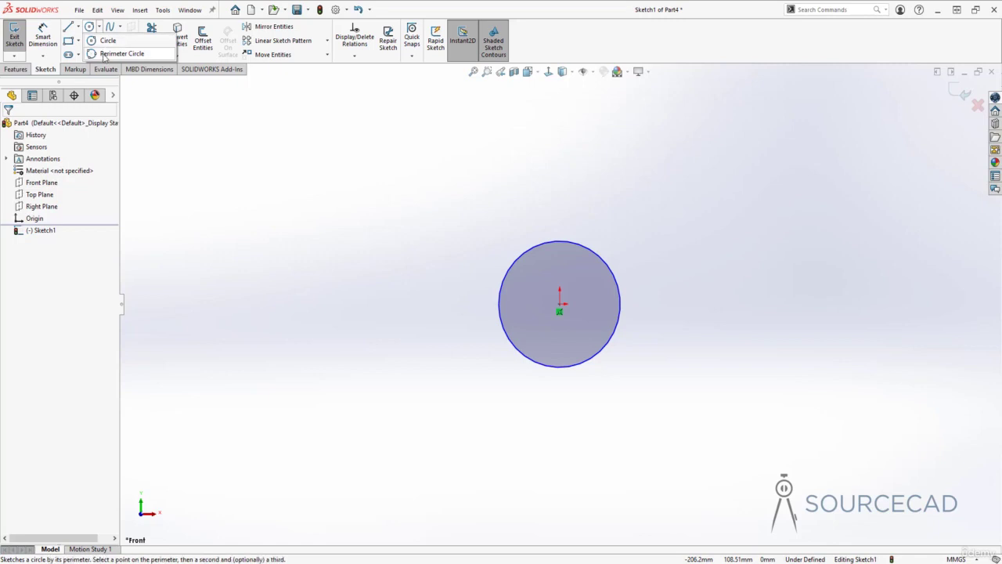
left_click(117, 54)
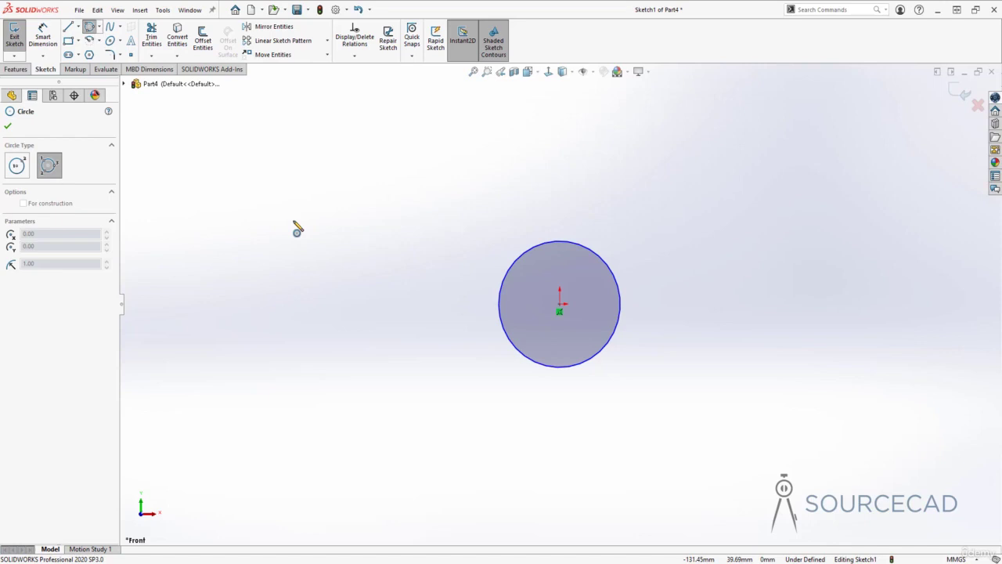
left_click(247, 311)
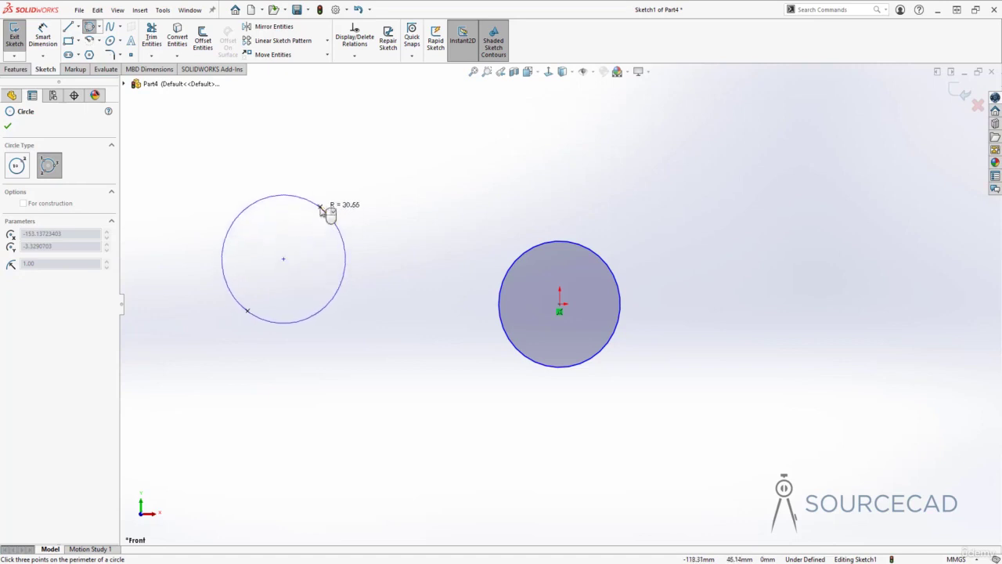
left_click(365, 317)
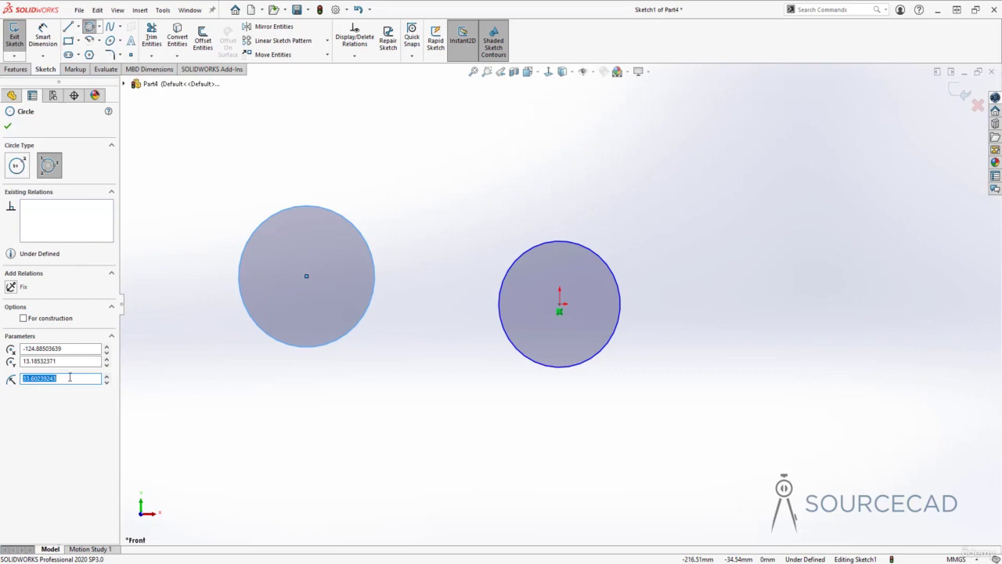
key("Escape")
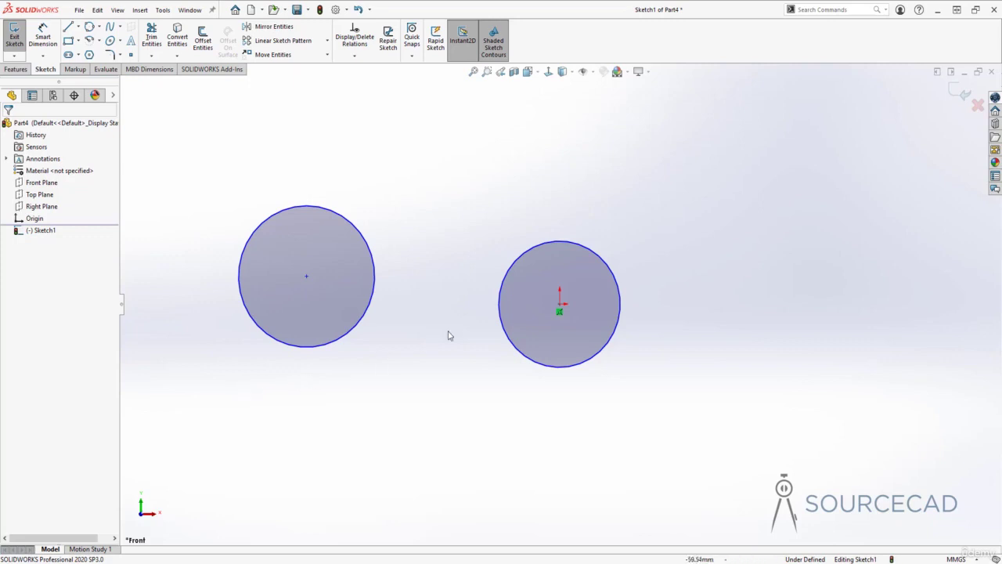
Step: In empty space, draw a centrepoint arc of radius about 33.5 sweeping roughly 116°
mouse_move(765, 303)
middle_mouse_down("ctrl")
mouse_move(772, 307)
mouse_move(365, 300)
middle_mouse_up("ctrl")
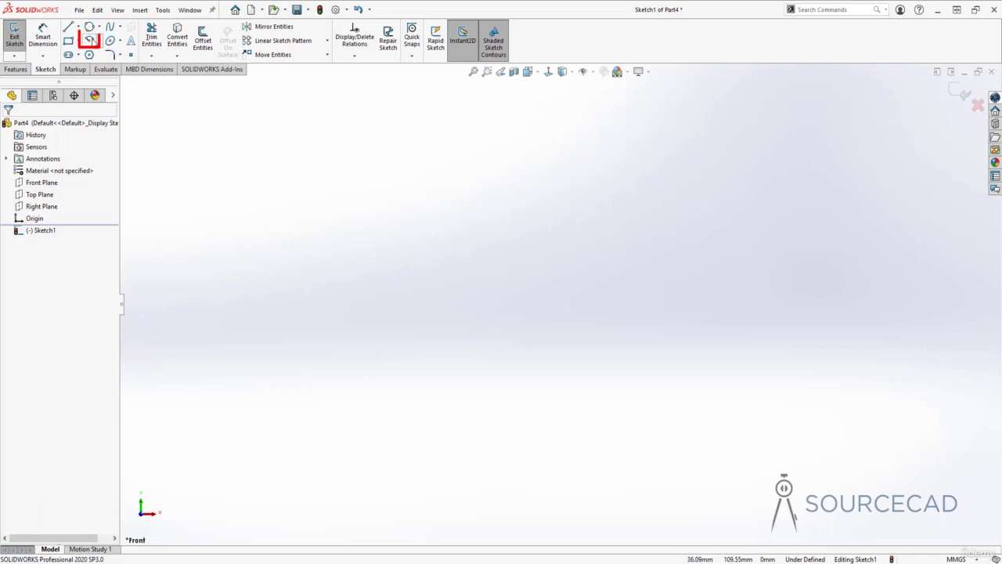
left_click(99, 40)
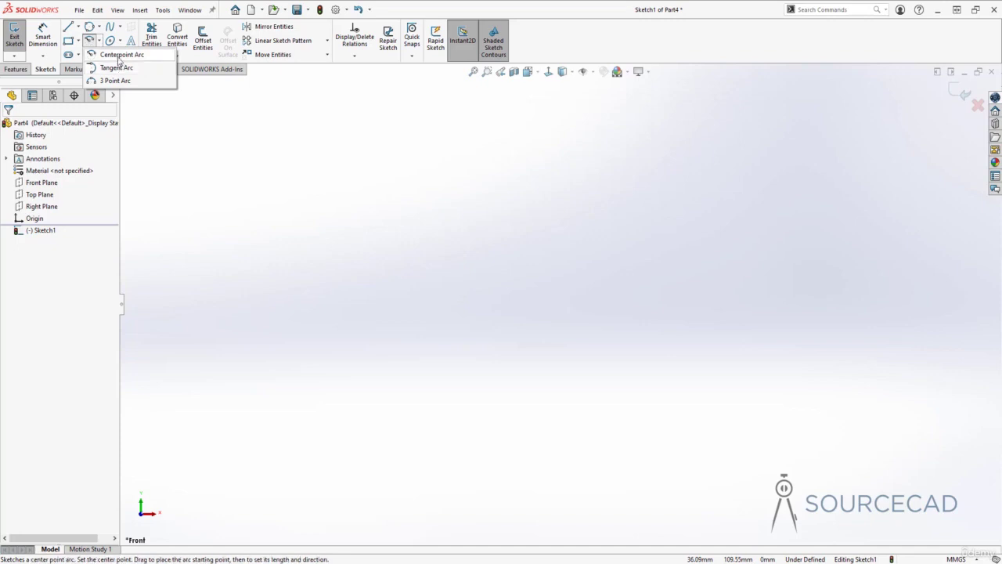
left_click(119, 56)
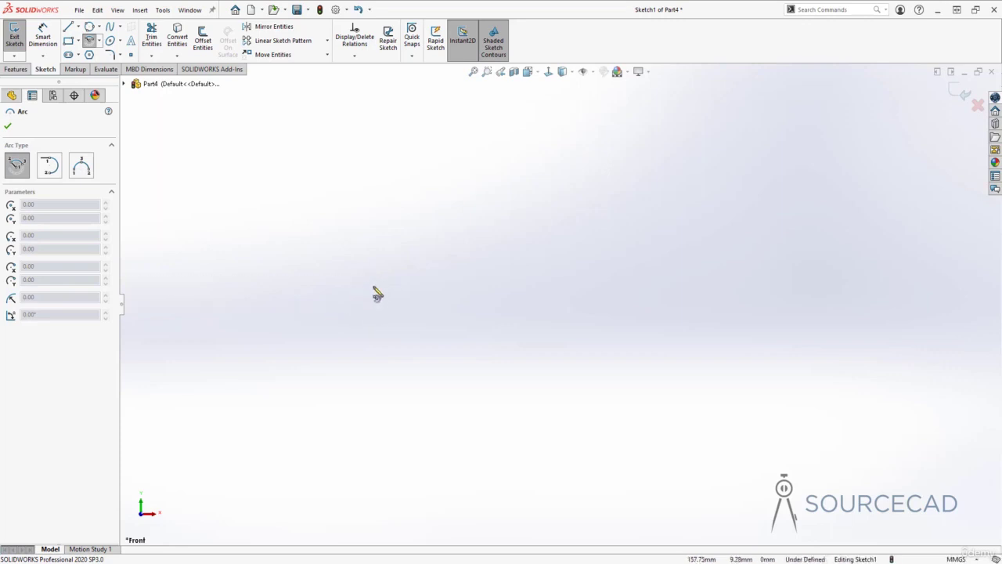
left_click(374, 286)
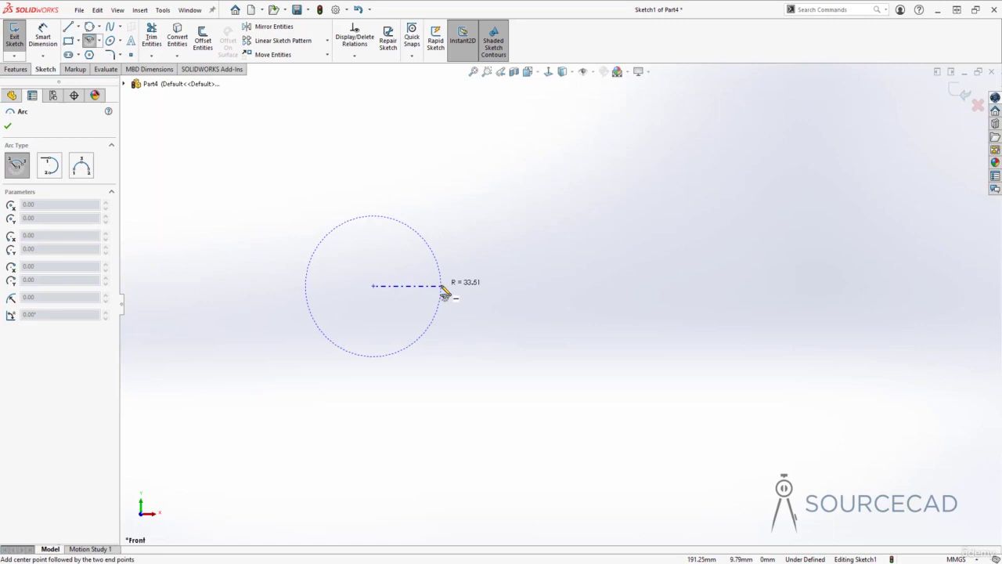
left_click(442, 286)
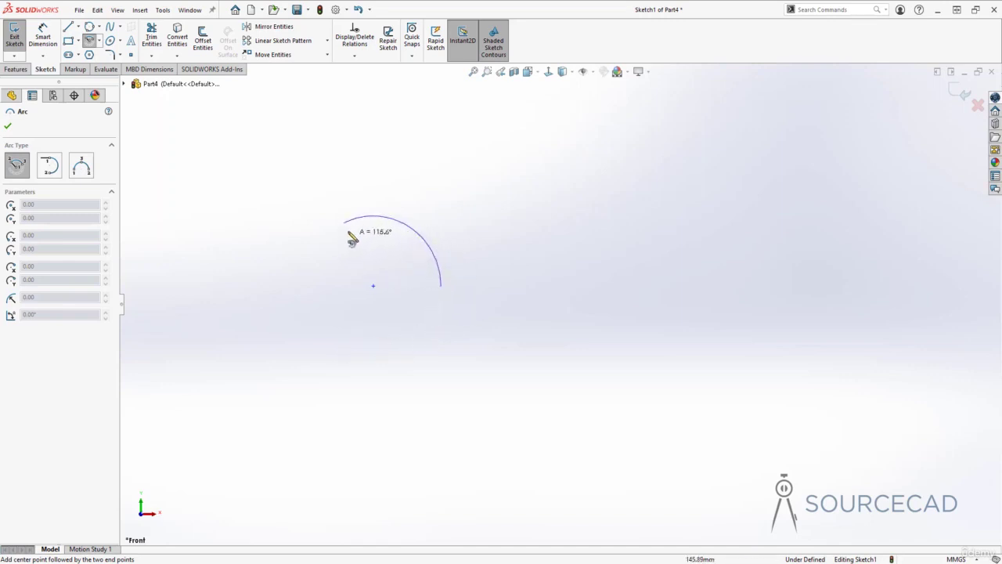
left_click(344, 222)
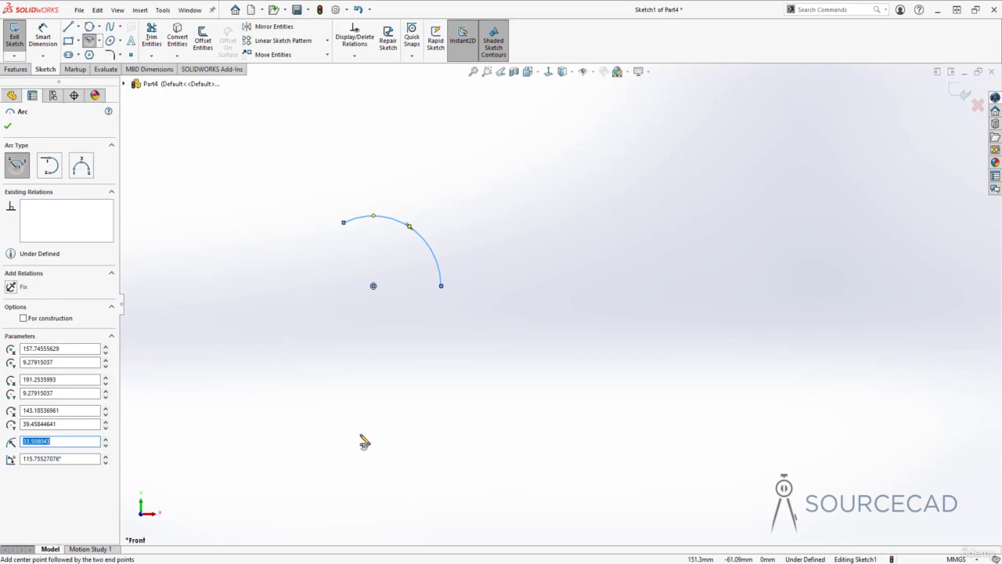
Step: Switch the arc tool to Tangent Arc
left_click(99, 40)
left_click(99, 41)
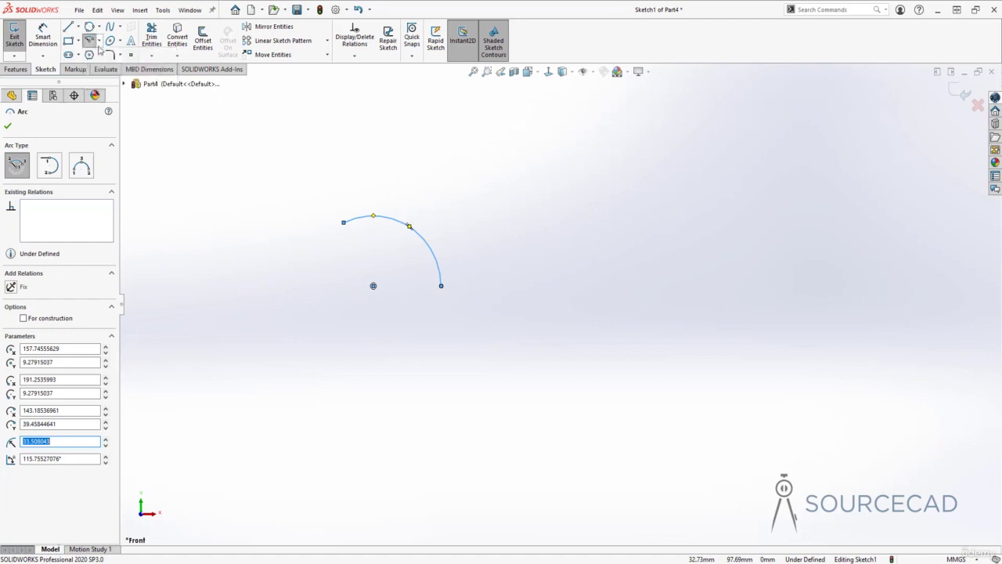
left_click(50, 165)
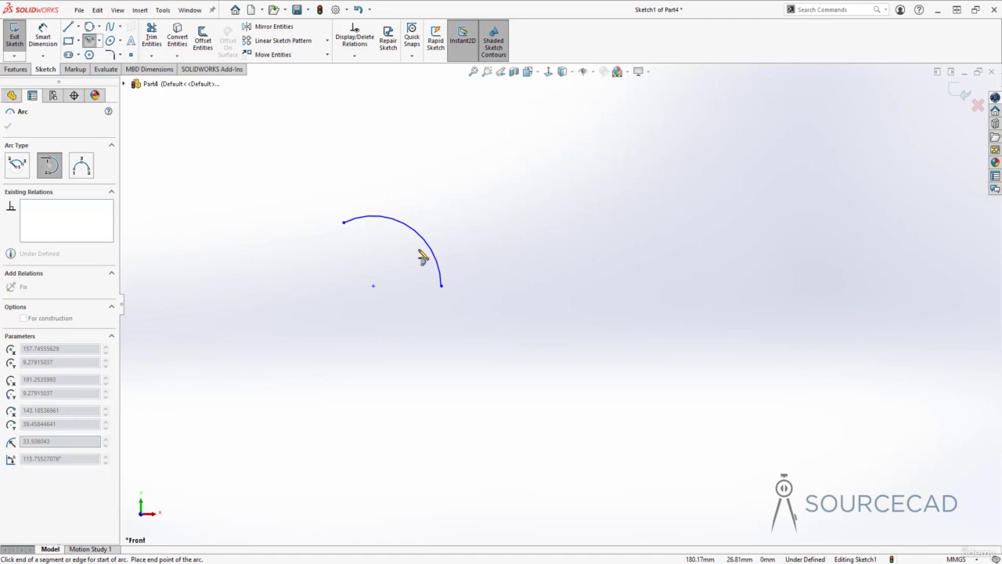
Step: Start a tangent arc from the first arc's lower endpoint, curving up to the right
left_click(442, 288)
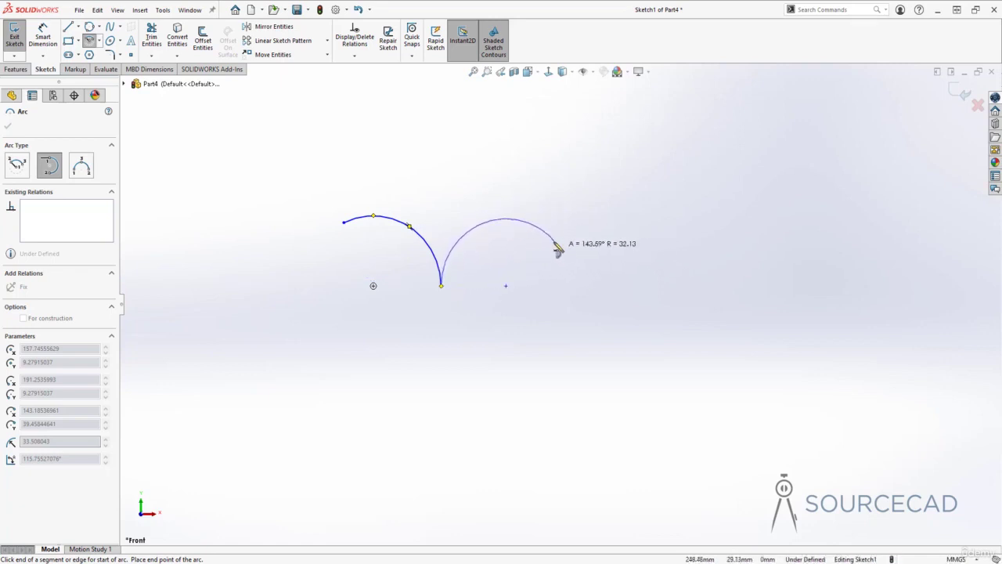
left_click(539, 263)
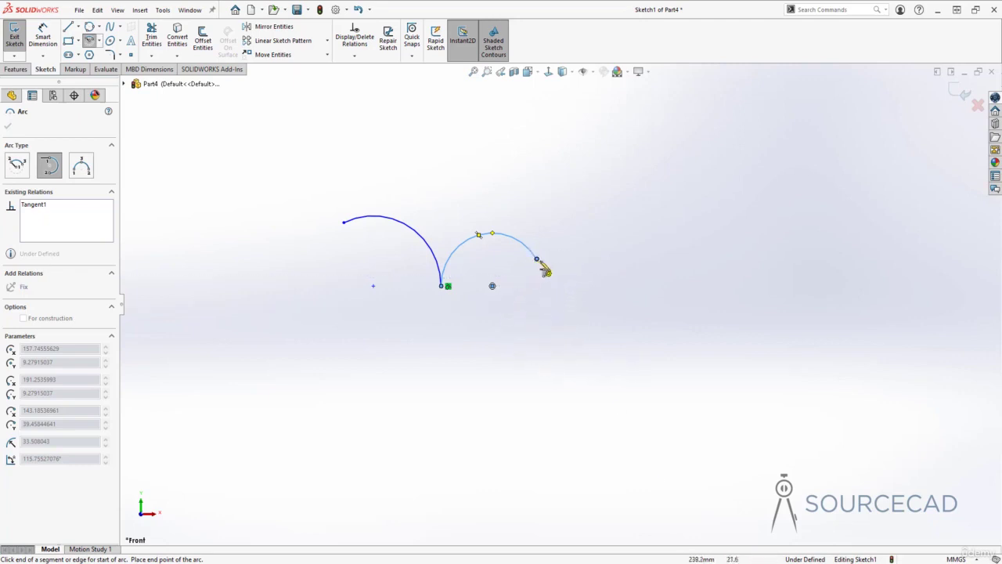
Step: Chain further tangent arcs into a hook-shaped open curve, then exit Tangent Arc
left_click(565, 226)
left_click(608, 177)
left_click(488, 312)
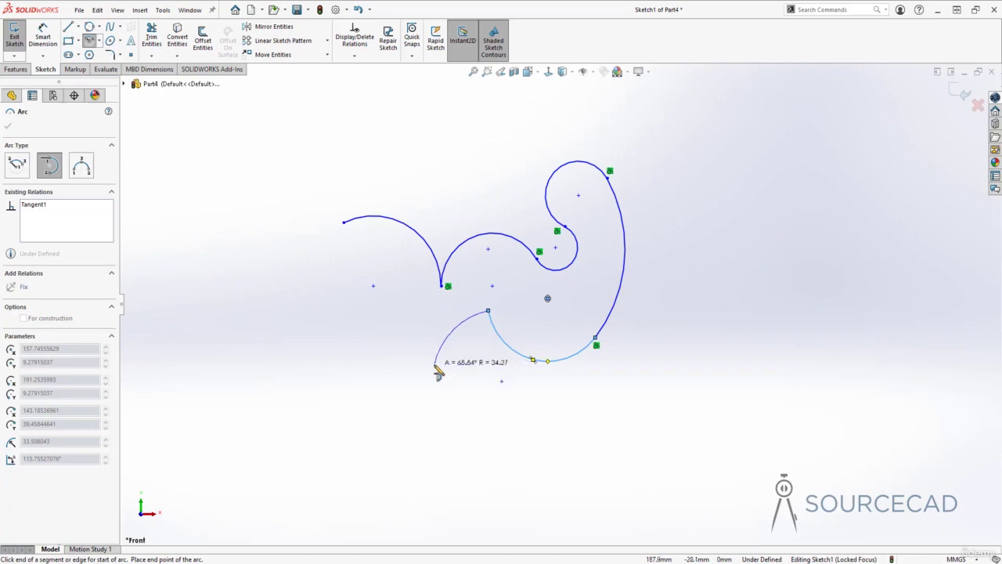
key("Escape")
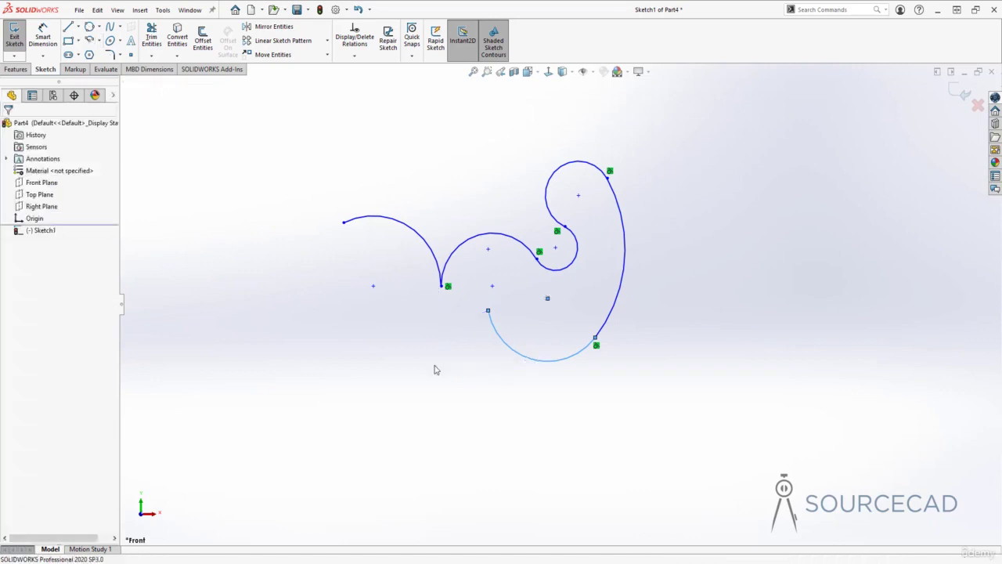
left_click(100, 42)
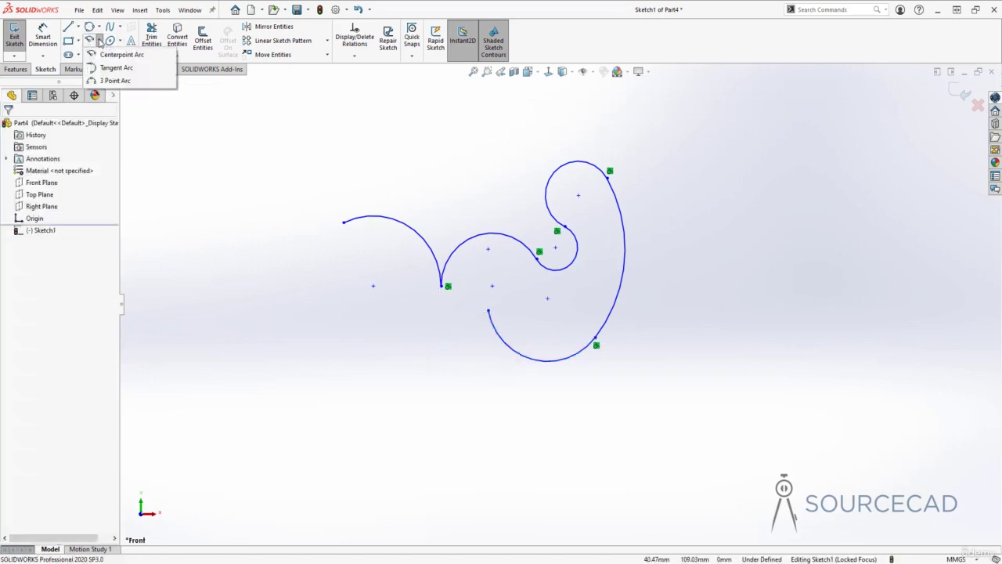
Step: Draw a three-point arc of about 33.55 mm radius right of the hook curve
left_click(114, 80)
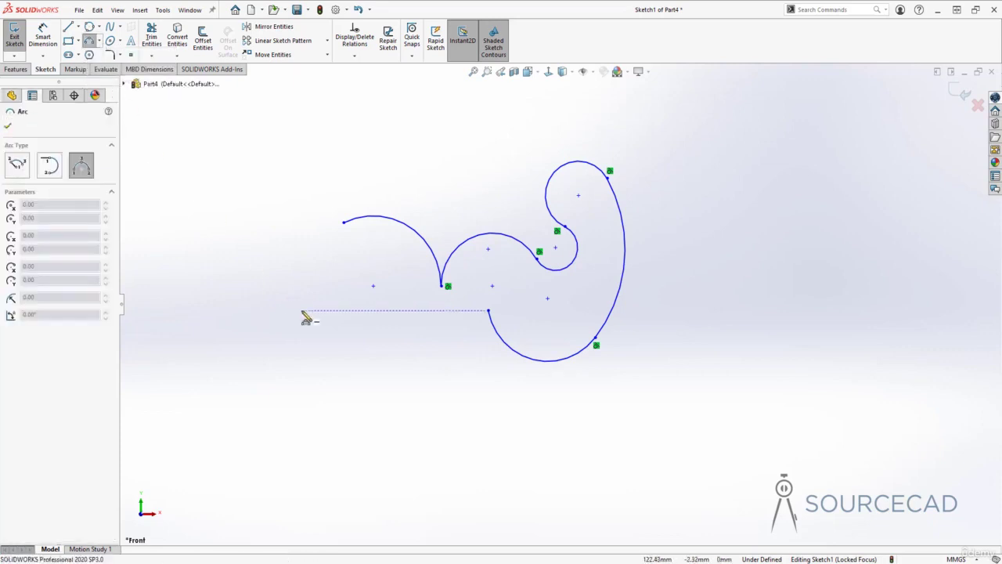
left_click(698, 330)
left_click(817, 329)
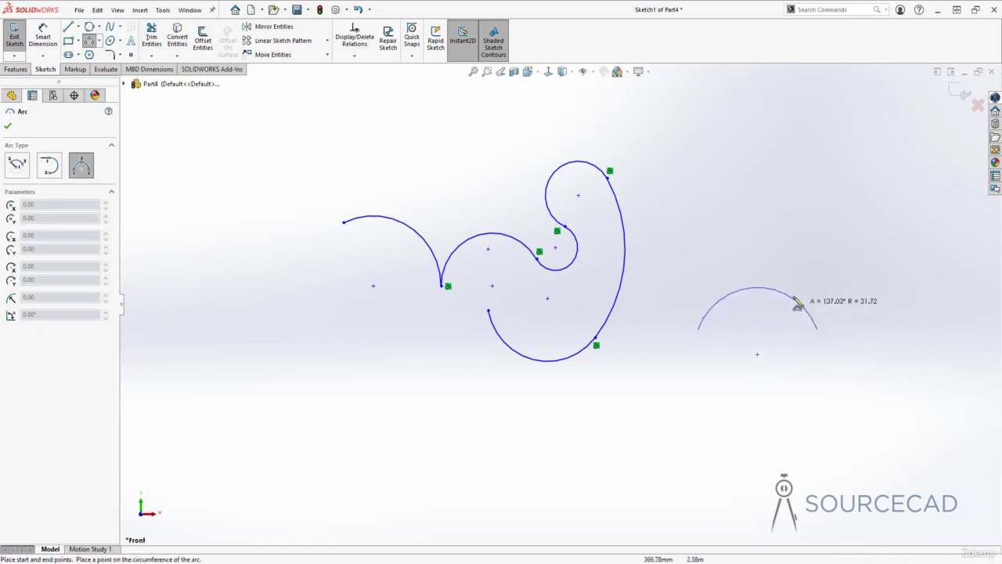
left_click(758, 228)
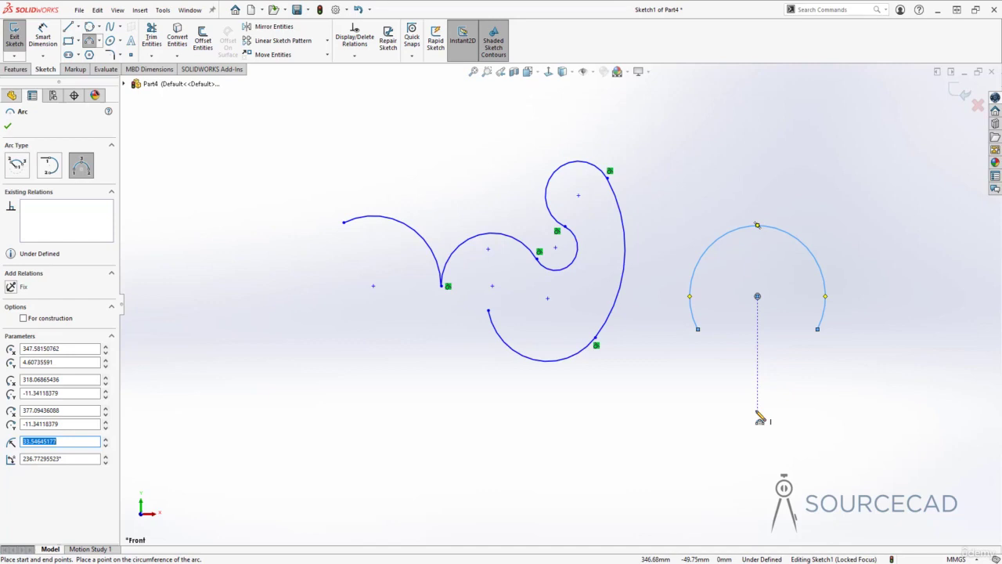
key("Escape")
key("Escape")
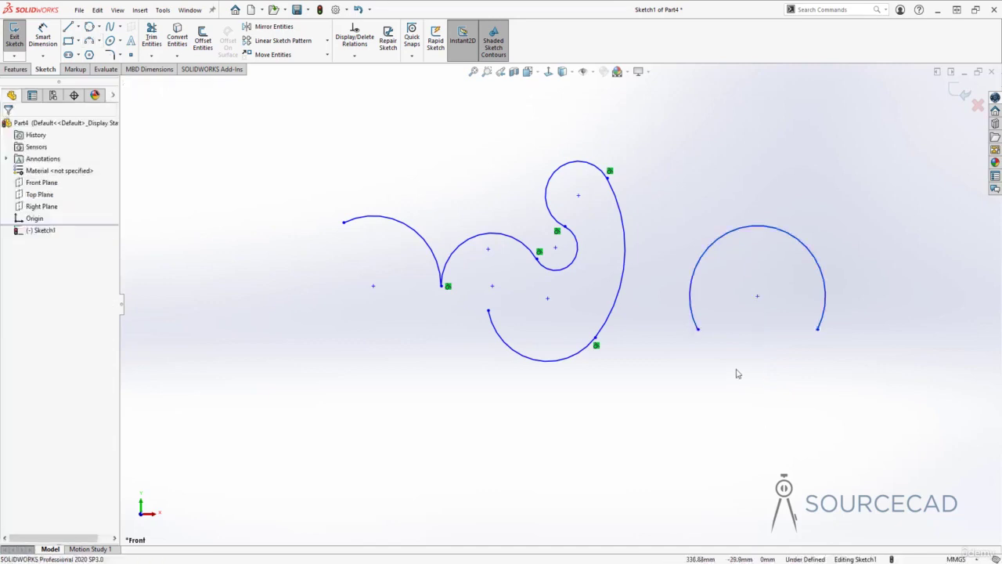
Step: Pan the arc drawings off-screen to leave an empty area for rectangles
mouse_move(745, 373)
middle_mouse_down("ctrl")
mouse_move(539, 358)
mouse_move(78, 354)
middle_mouse_up("ctrl")
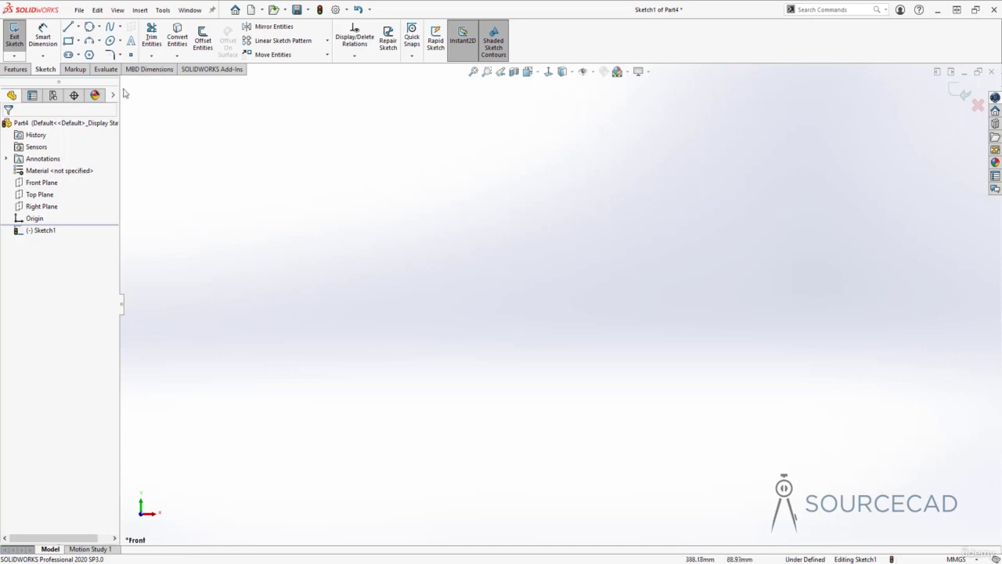
left_click(79, 41)
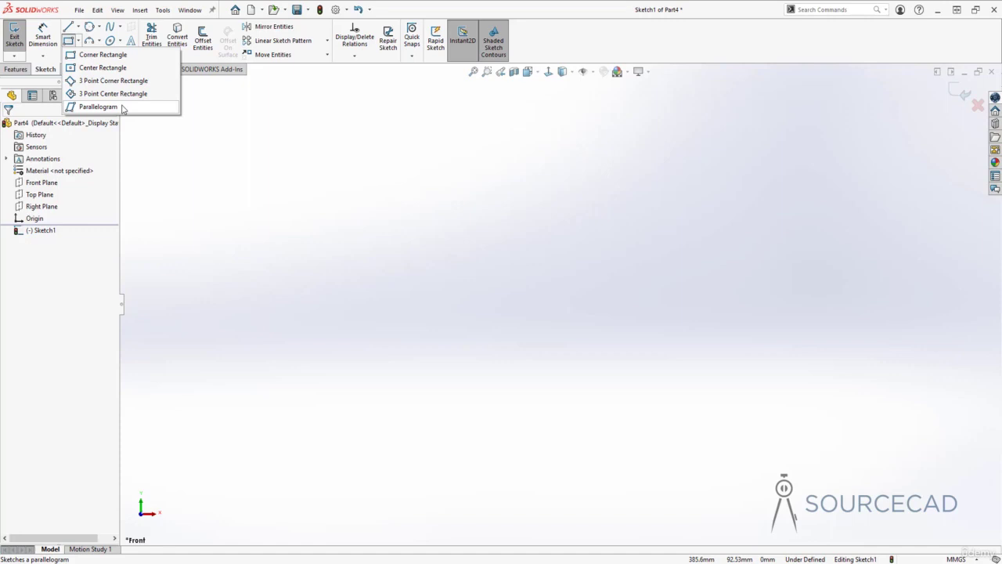
Step: Draw a corner rectangle roughly 78.6 by 50 mm in the empty area
left_click(140, 55)
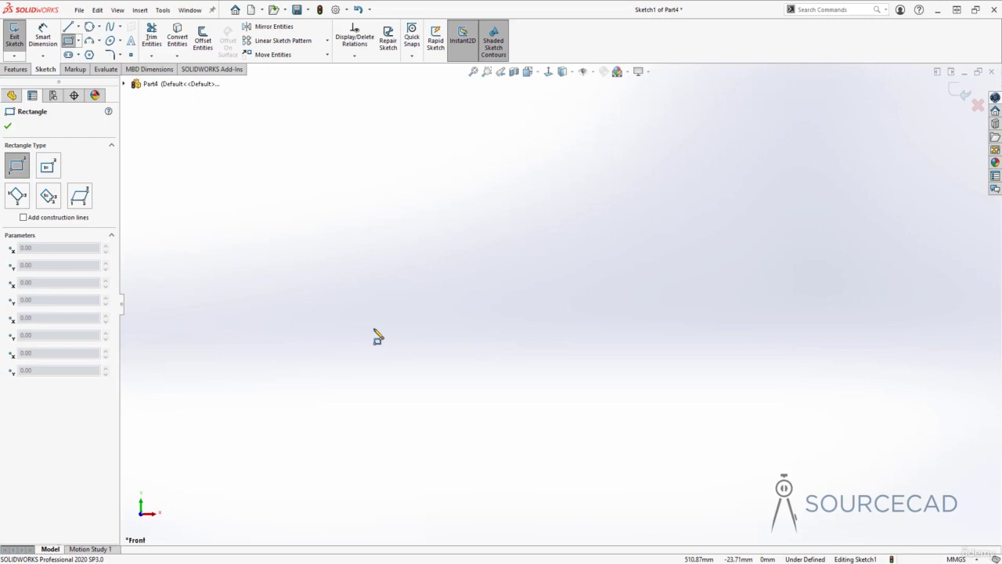
left_click(326, 327)
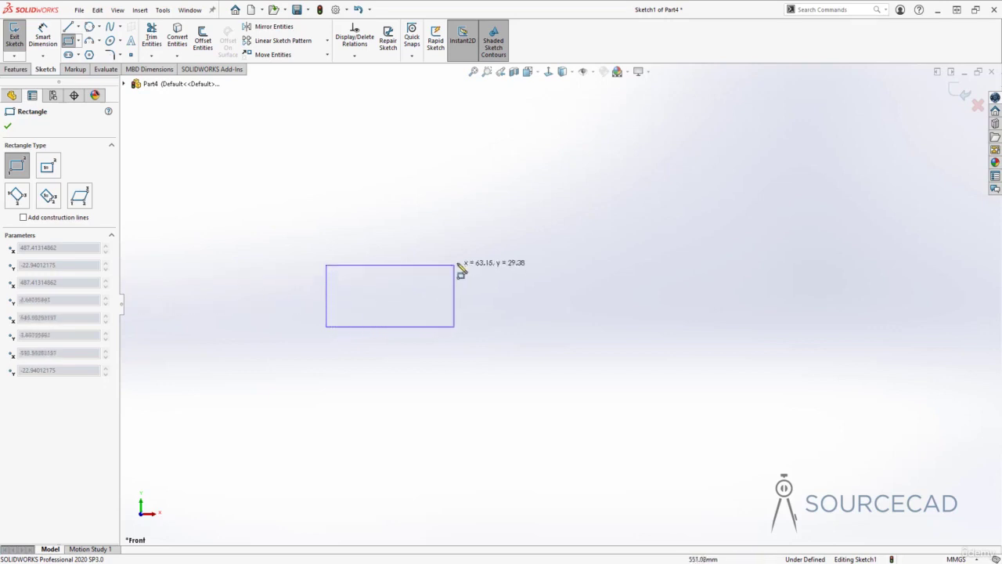
left_click(485, 222)
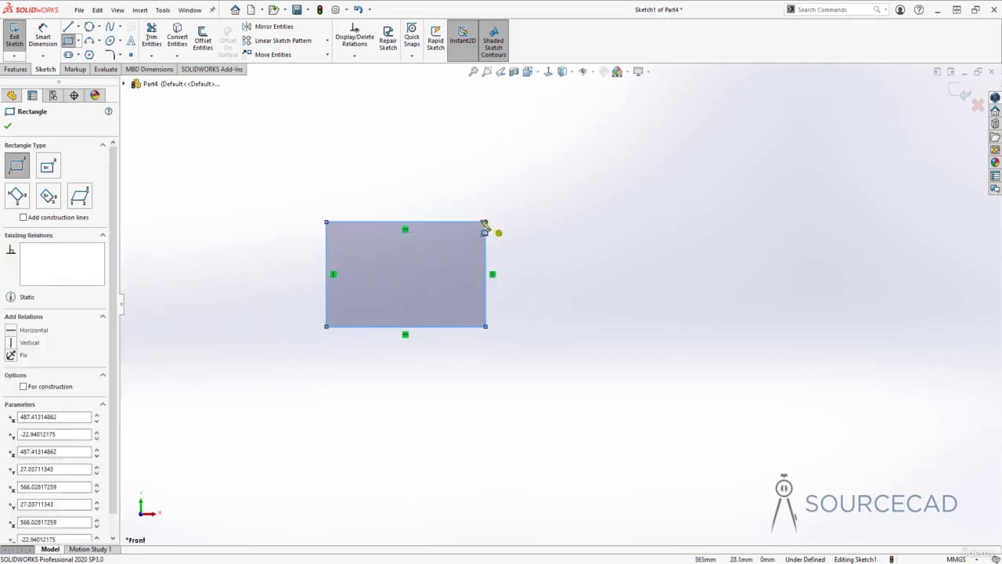
left_click(50, 167)
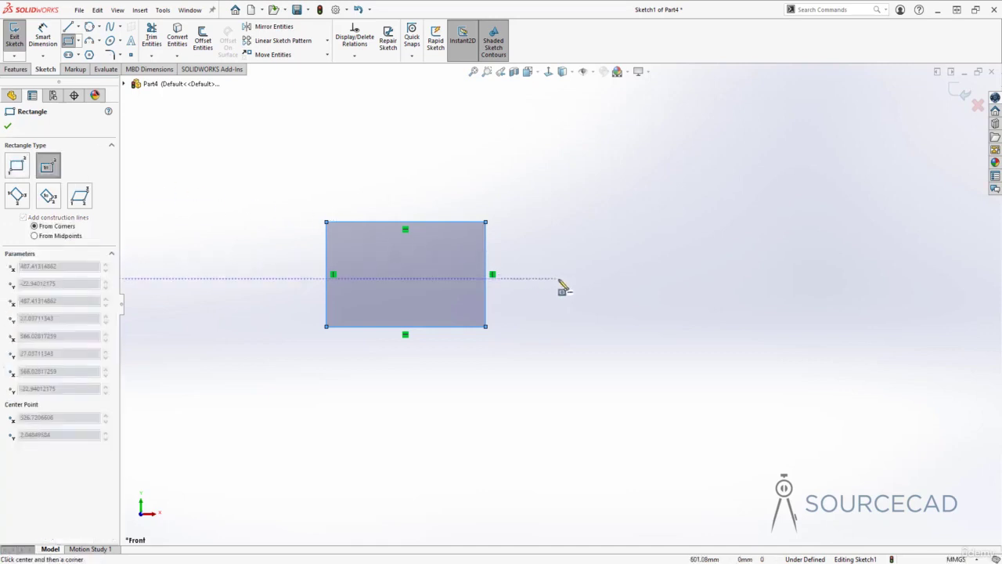
Step: Draw a center rectangle with construction diagonals right of the corner rectangle
left_click(661, 274)
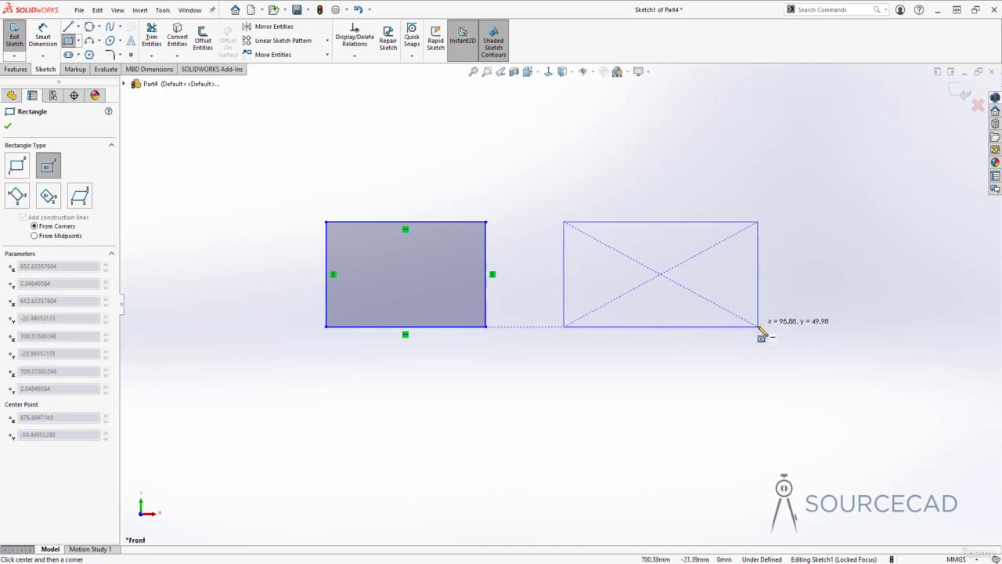
left_click(758, 326)
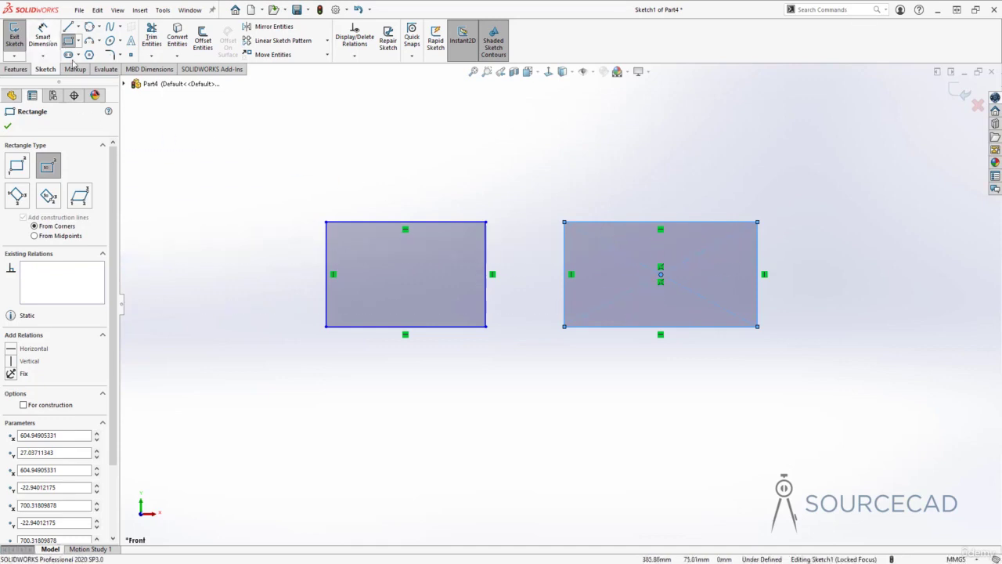
key("Escape")
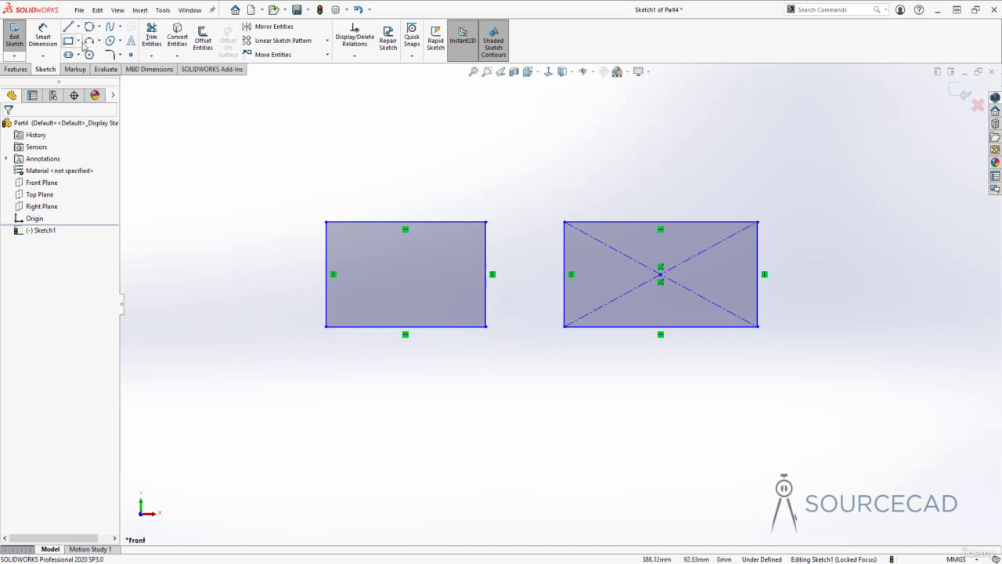
left_click(79, 41)
Step: Draw an angled 3 Point Corner Rectangle from three corners, right of the centre rectangle
left_click(93, 81)
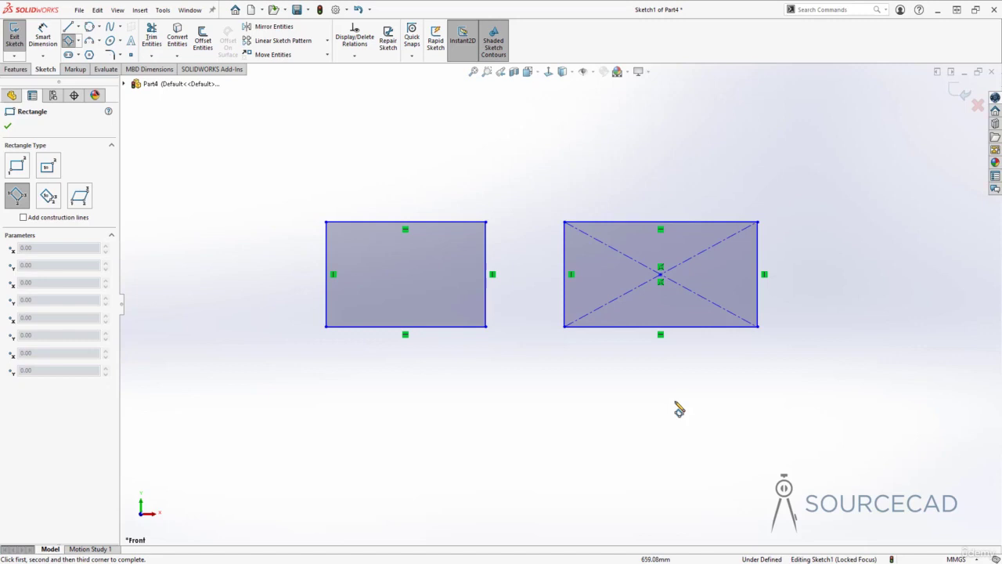
middle_click_drag(824, 325, 494, 336, "ctrl")
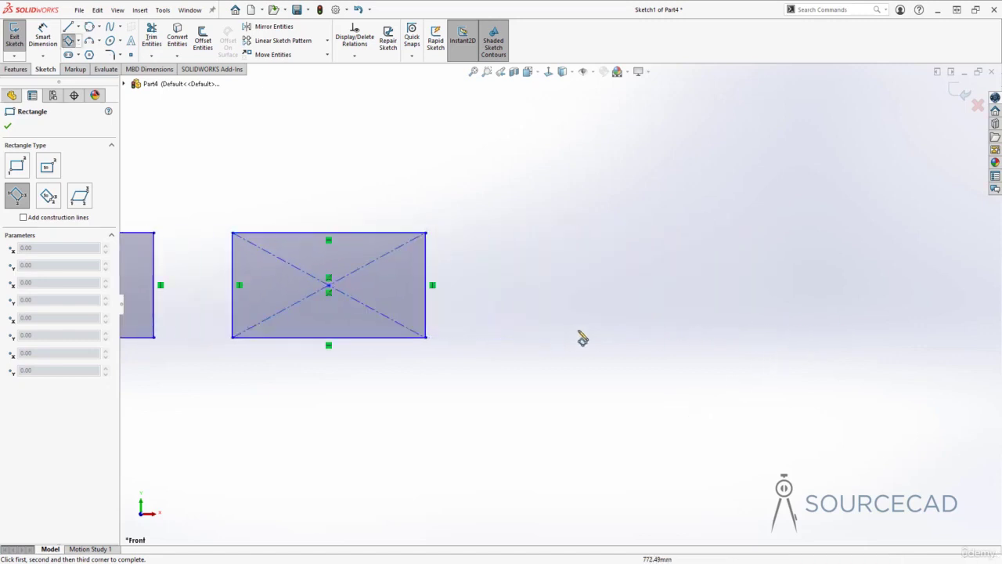
left_click(586, 325)
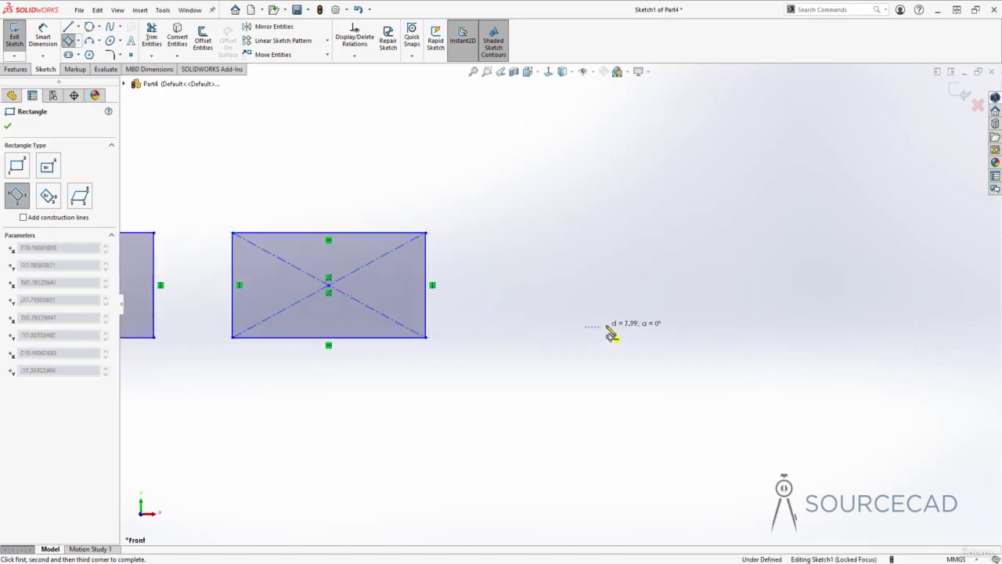
left_click(784, 285)
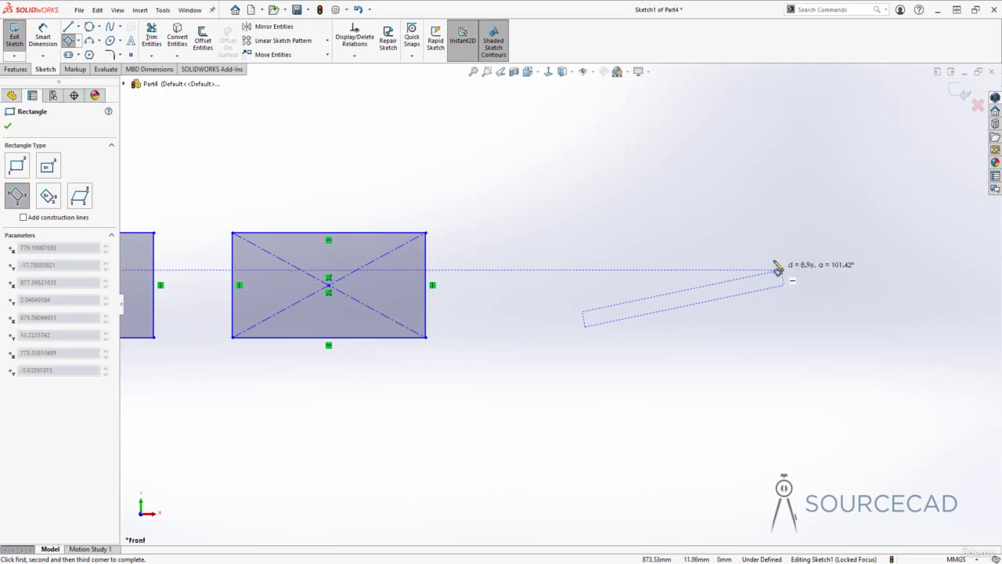
left_click(770, 214)
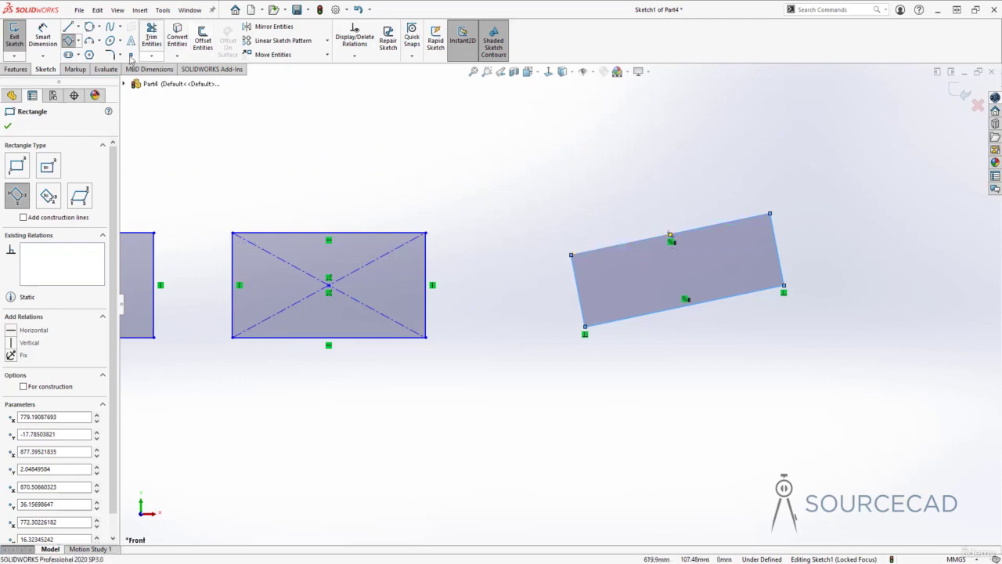
left_click(78, 40)
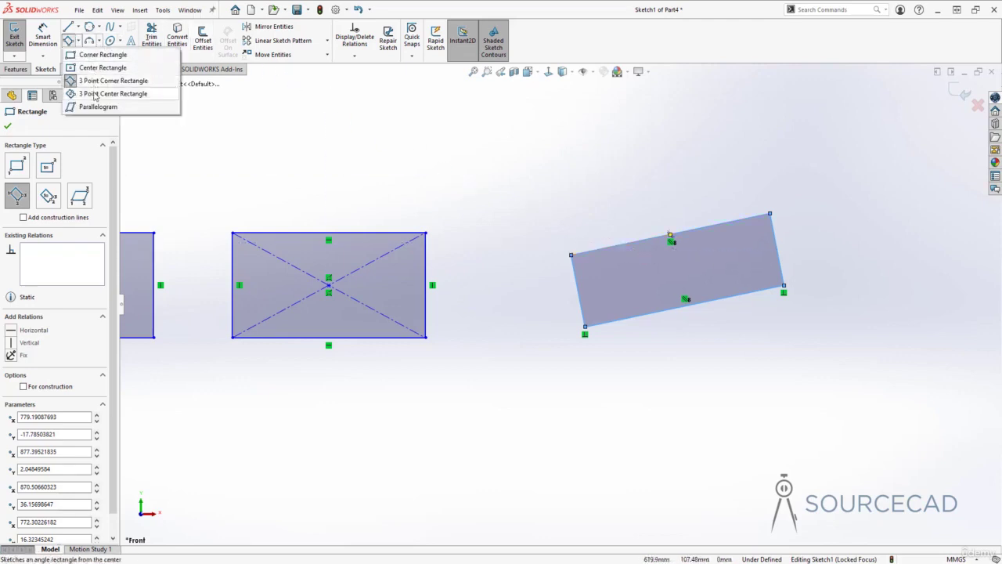
Step: Draw a tilted 3 Point Center Rectangle from its centre, width and length points, below the angled rectangle
left_click(94, 94)
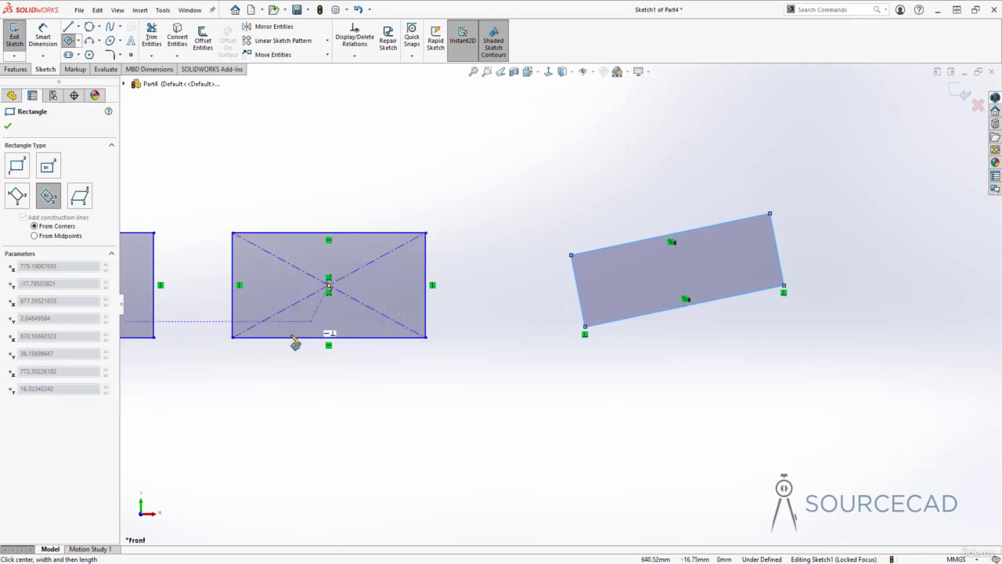
mouse_move(667, 465)
middle_mouse_down("ctrl")
mouse_move(671, 430)
mouse_move(586, 345)
middle_mouse_up("ctrl")
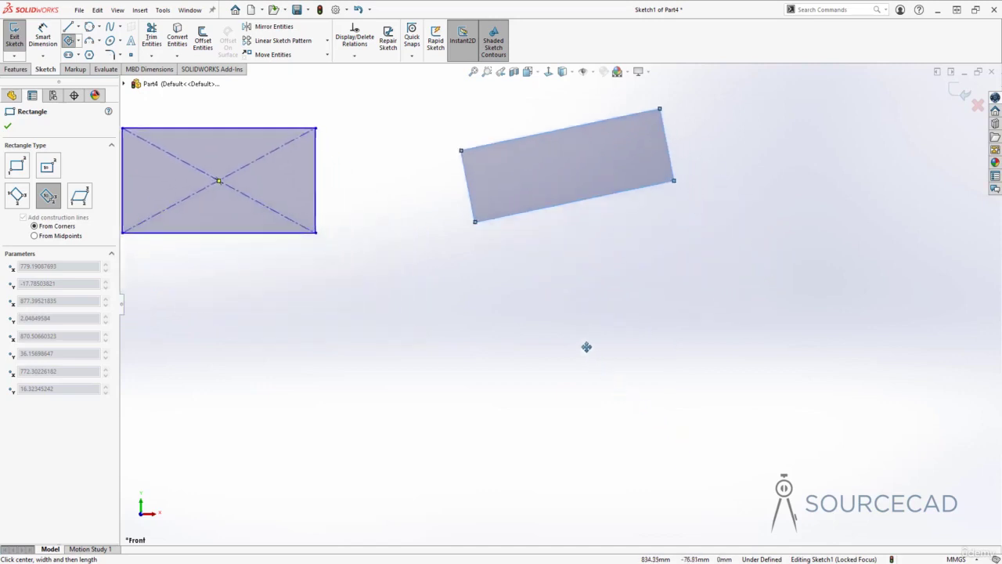
left_click(582, 401)
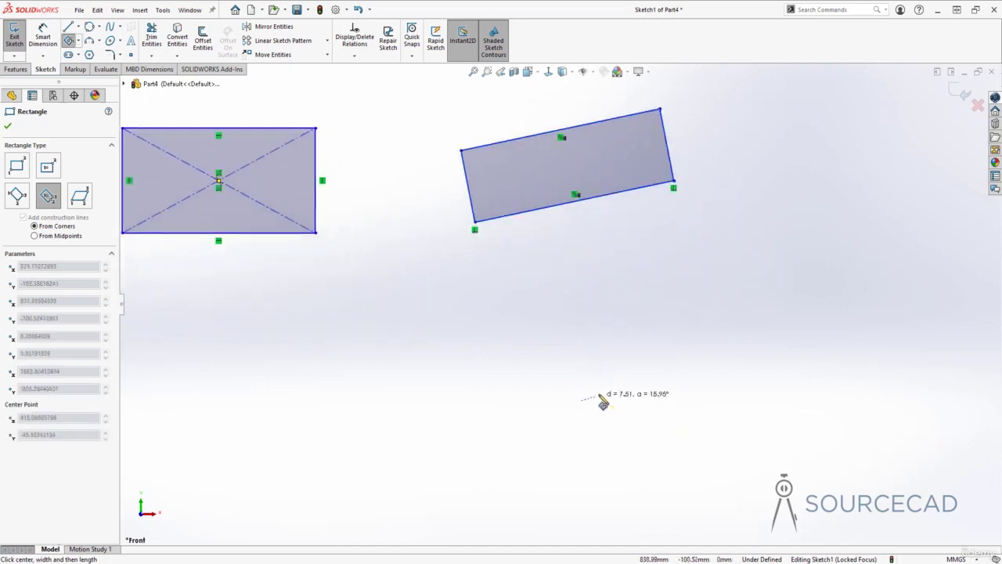
left_click(686, 347)
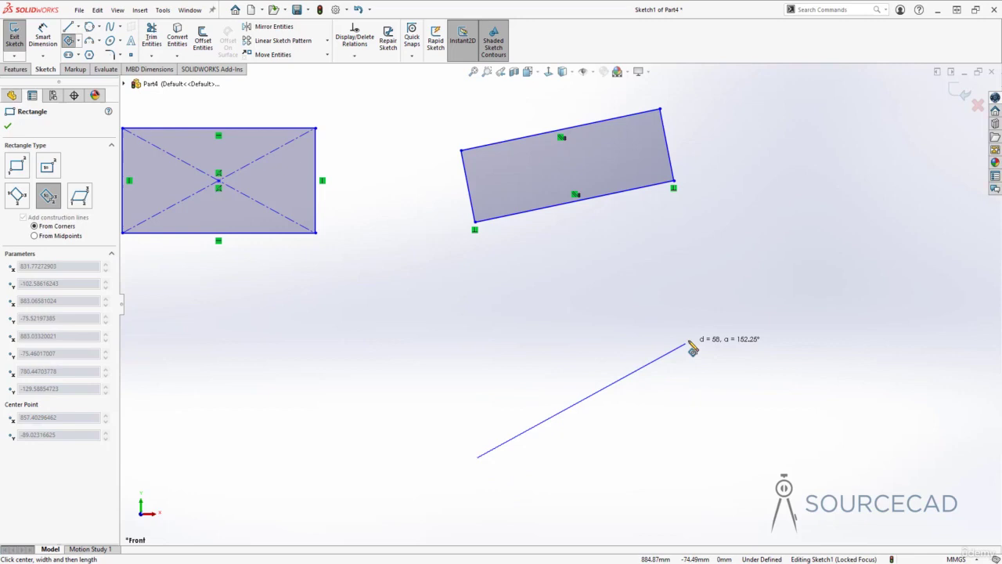
left_click(644, 312)
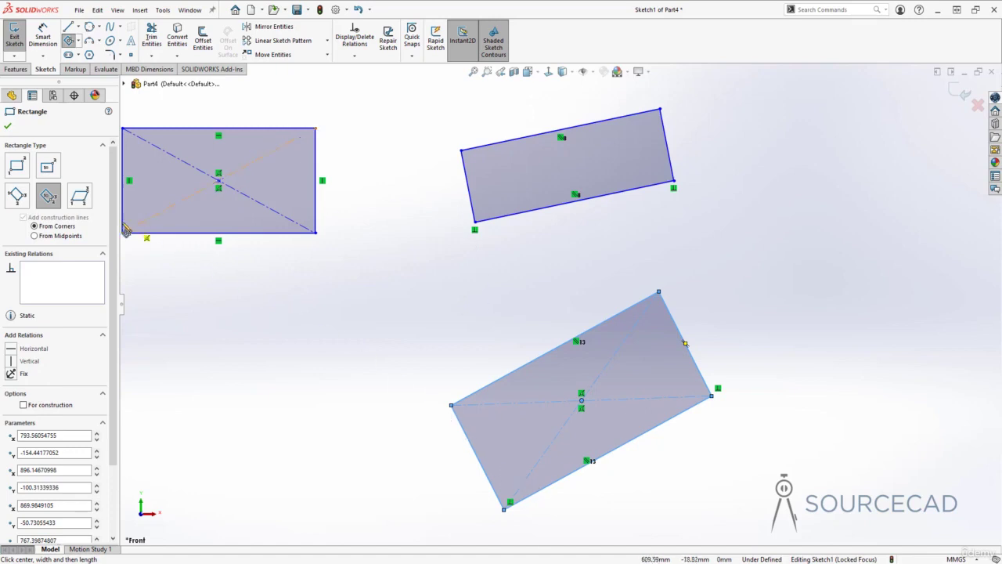
left_click(82, 199)
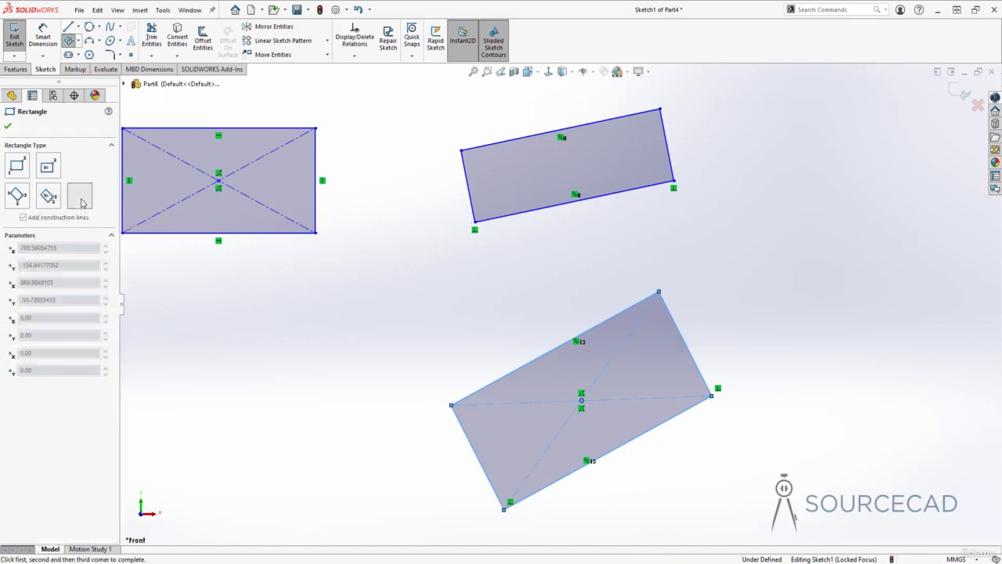
Step: Draw a three-corner parallelogram right of the tilted rectangles, then exit the rectangle tool
middle_click_drag(795, 260, 488, 313, "ctrl")
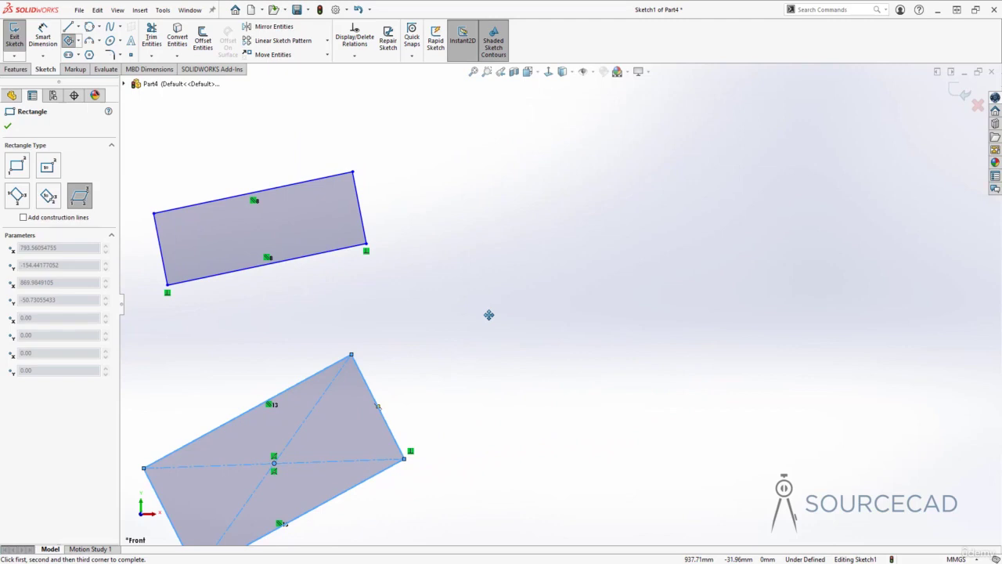
left_click(564, 302)
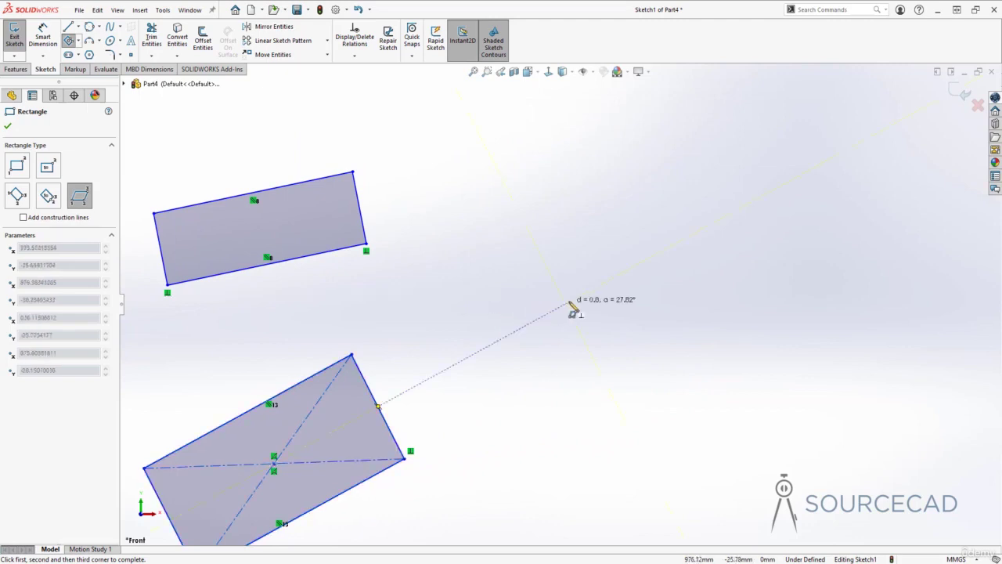
left_click(778, 247)
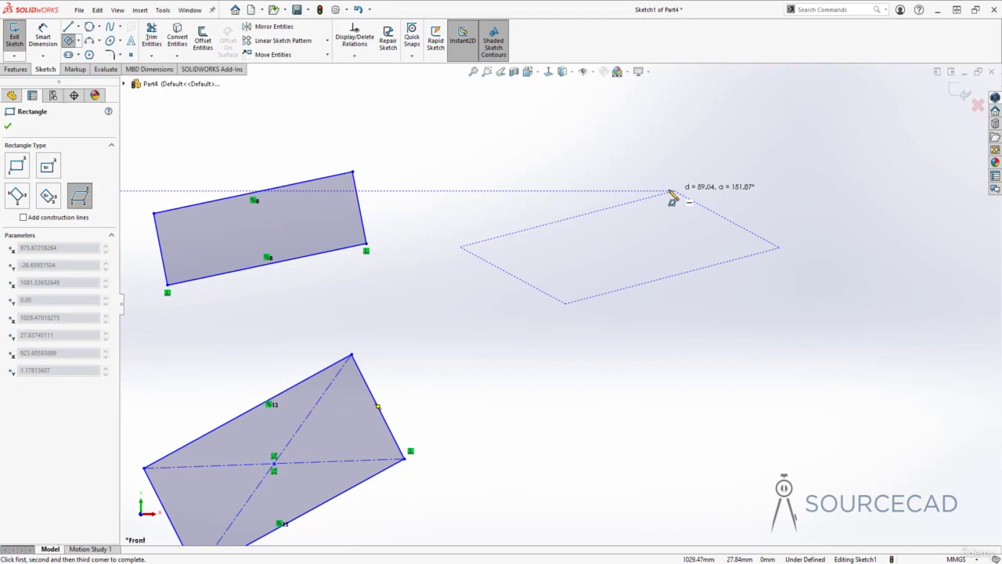
left_click(796, 177)
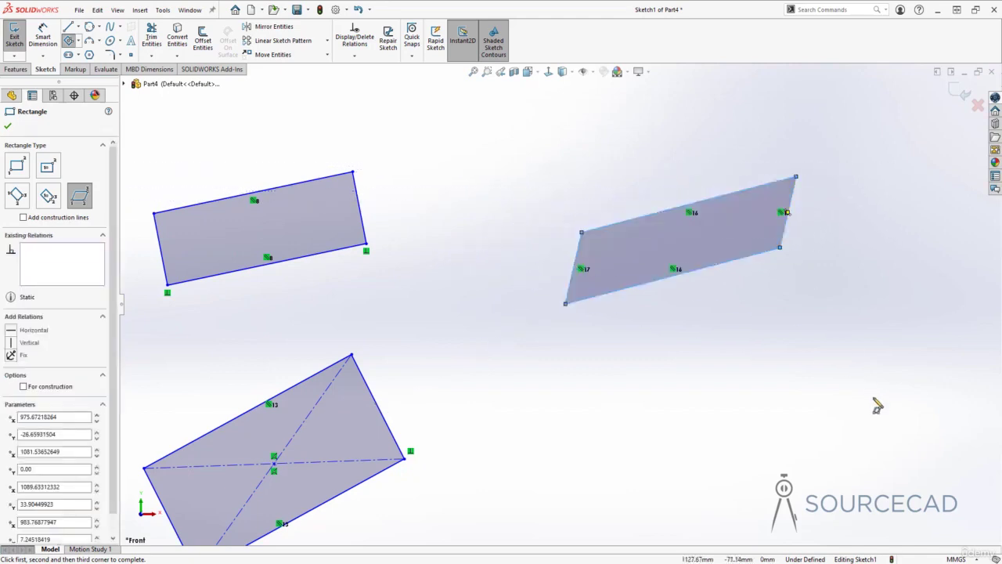
key("Escape")
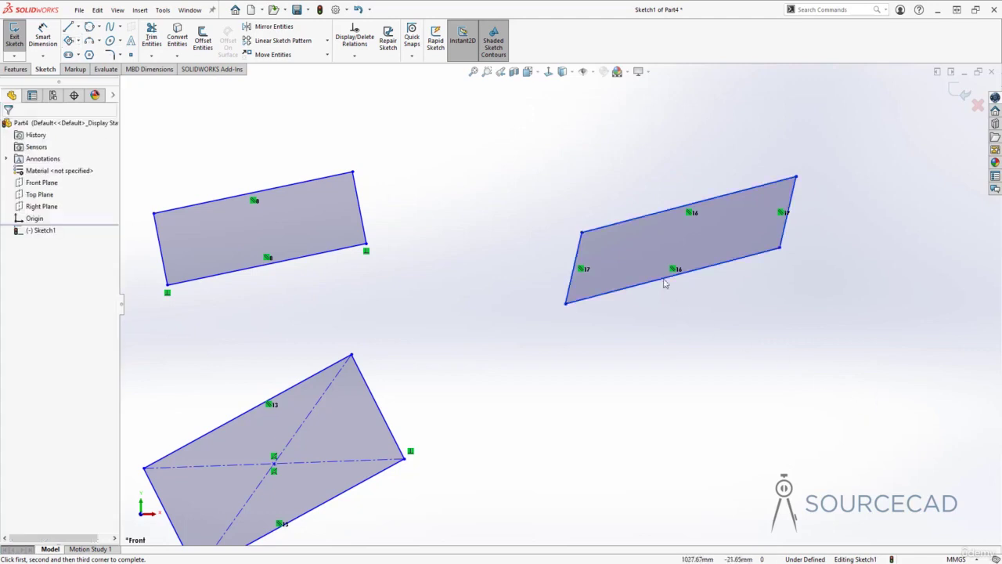